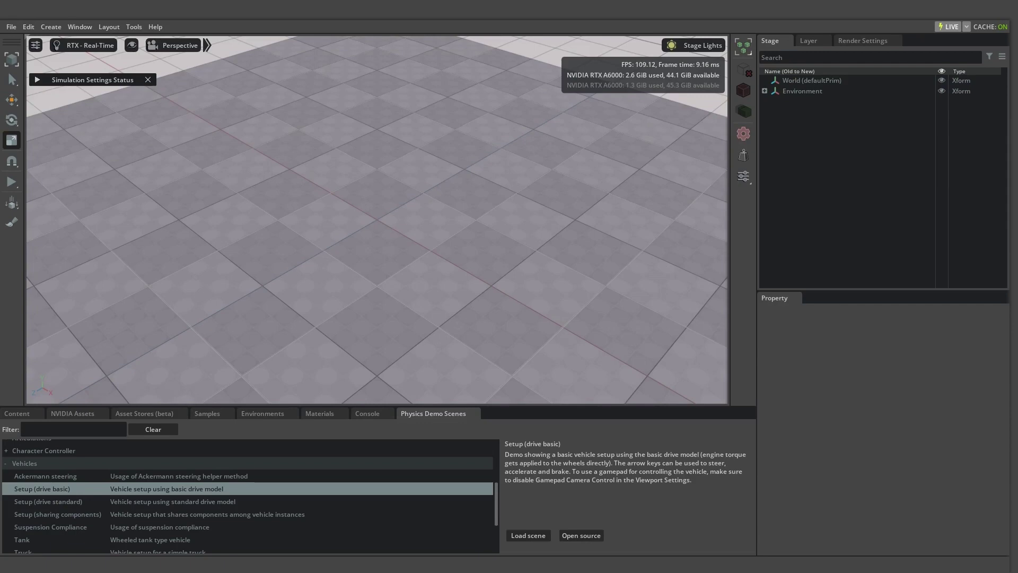
# - Expand the Vehicles category of the physics demo scenes and scroll through its demos
pyautogui.click(219, 461)
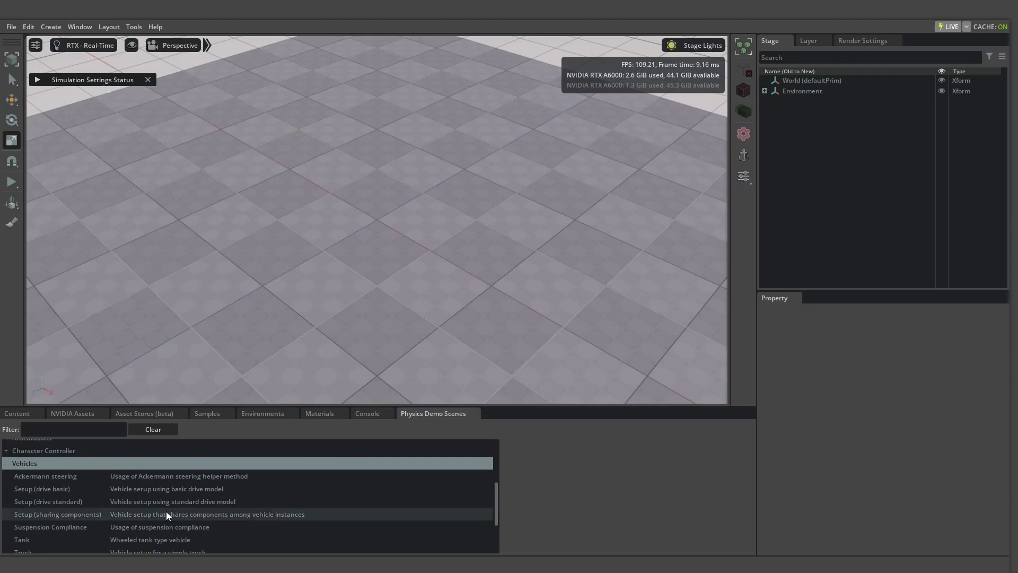
pyautogui.scroll(-1, 181, 537)
pyautogui.scroll(1, 176, 536)
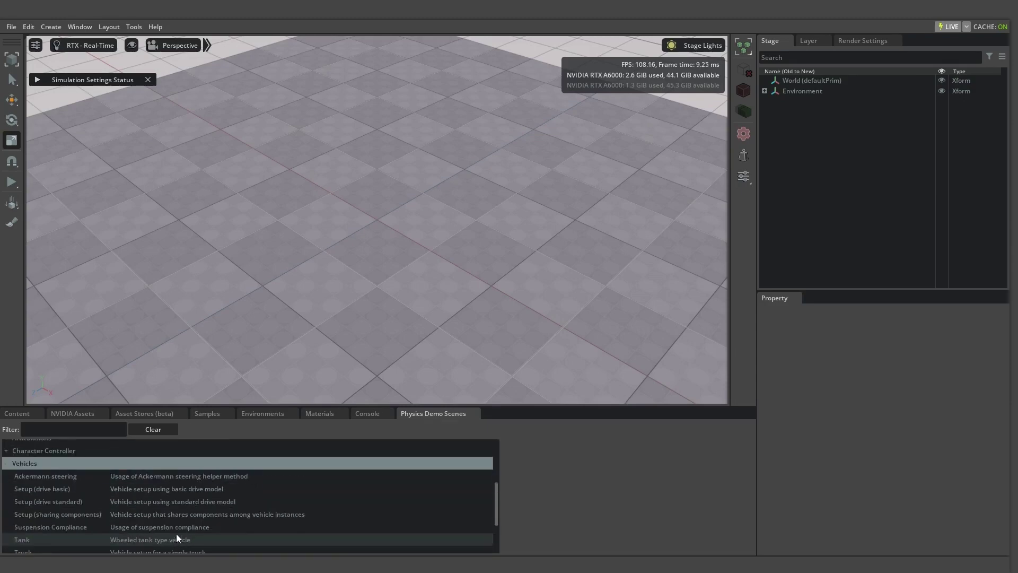
pyautogui.scroll(-1, 179, 532)
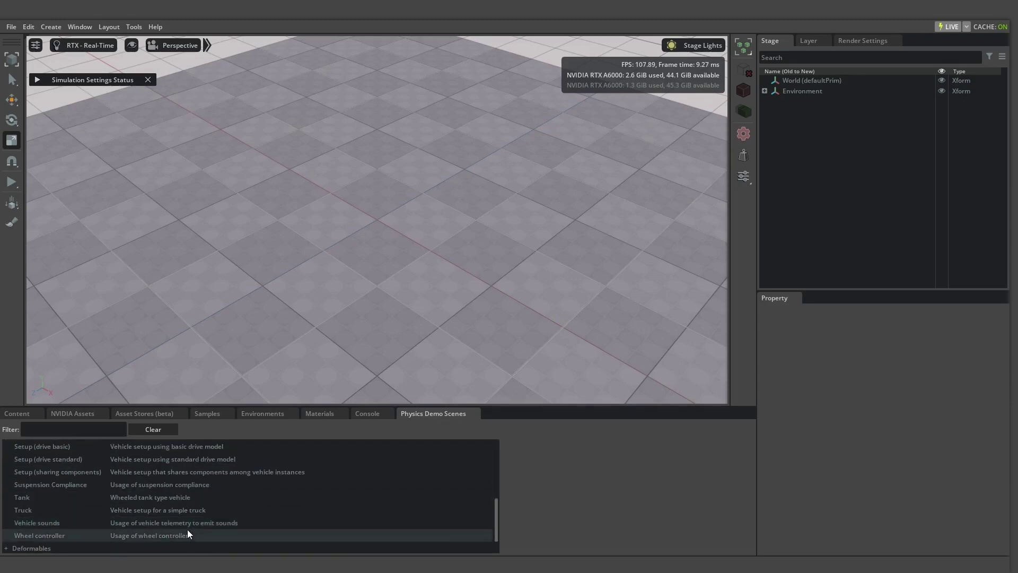
pyautogui.scroll(1, 192, 484)
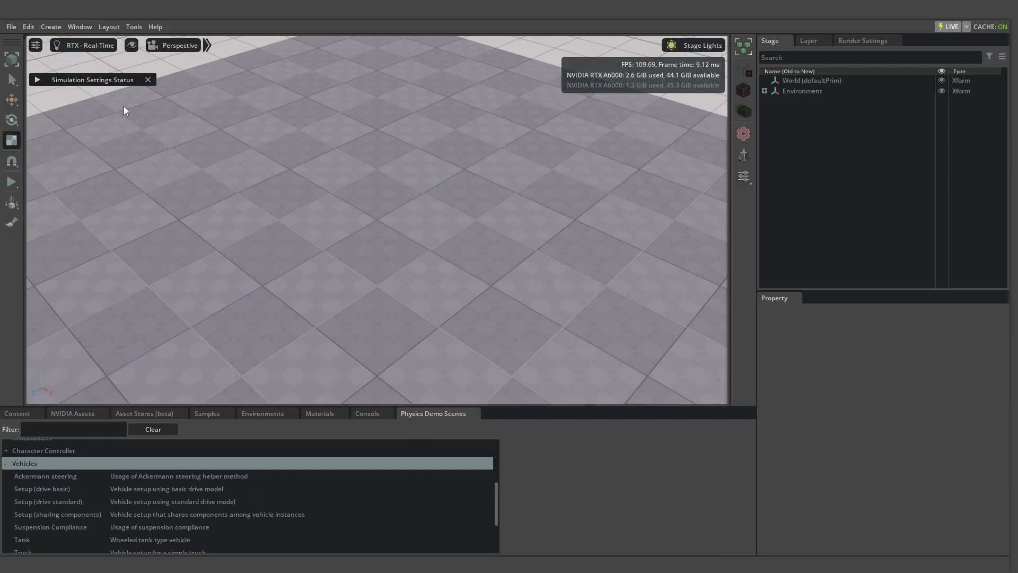
# - Add a torus mesh and squash it narrower along X
pyautogui.click(51, 29)
pyautogui.moveTo(60, 46)
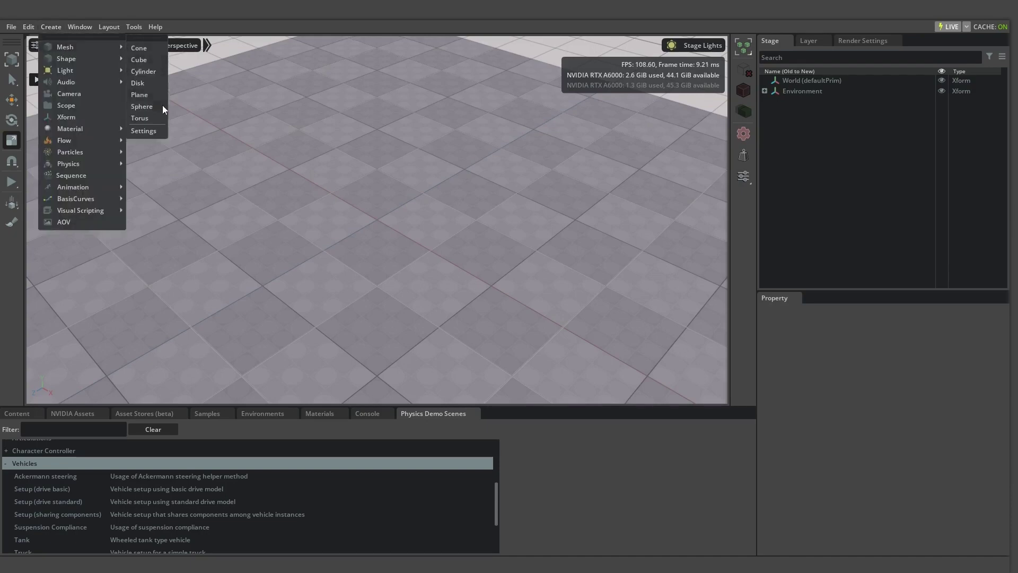
pyautogui.click(148, 118)
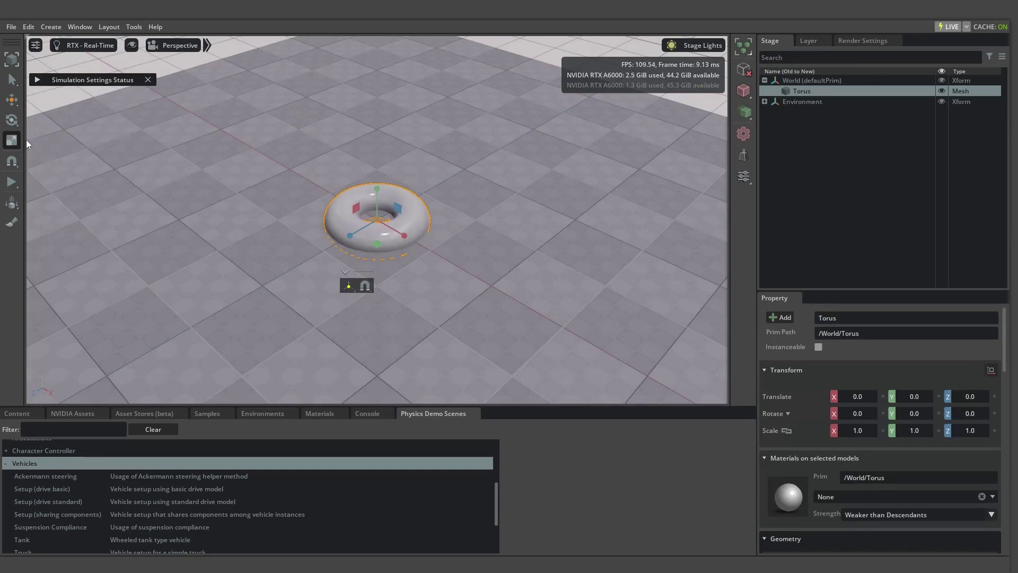
pyautogui.moveTo(403, 234); pyautogui.dragTo(387, 231)
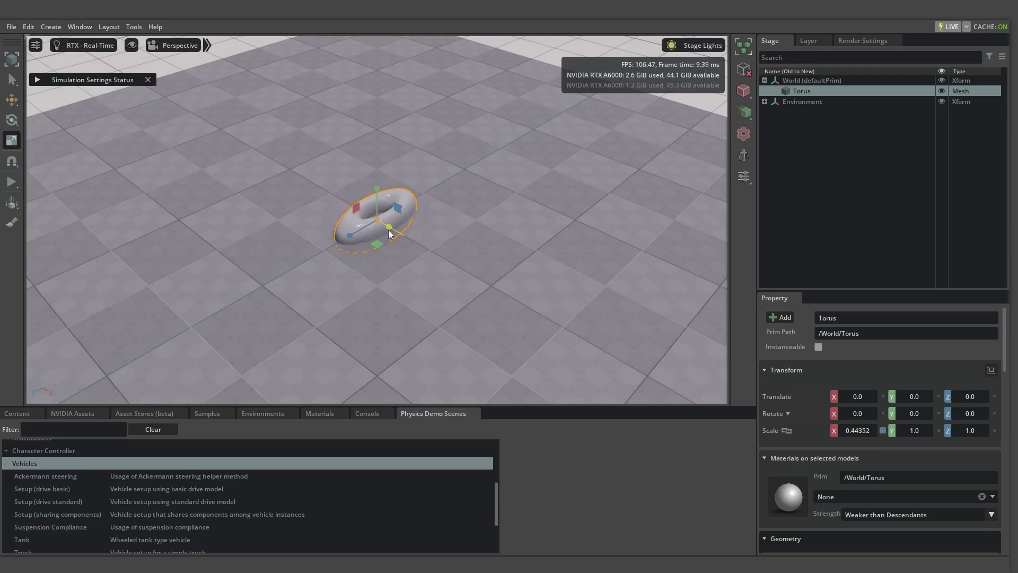
# - Add a sphere scaled 0.50756 on X and move it 28.23758 along Z
pyautogui.click(51, 27)
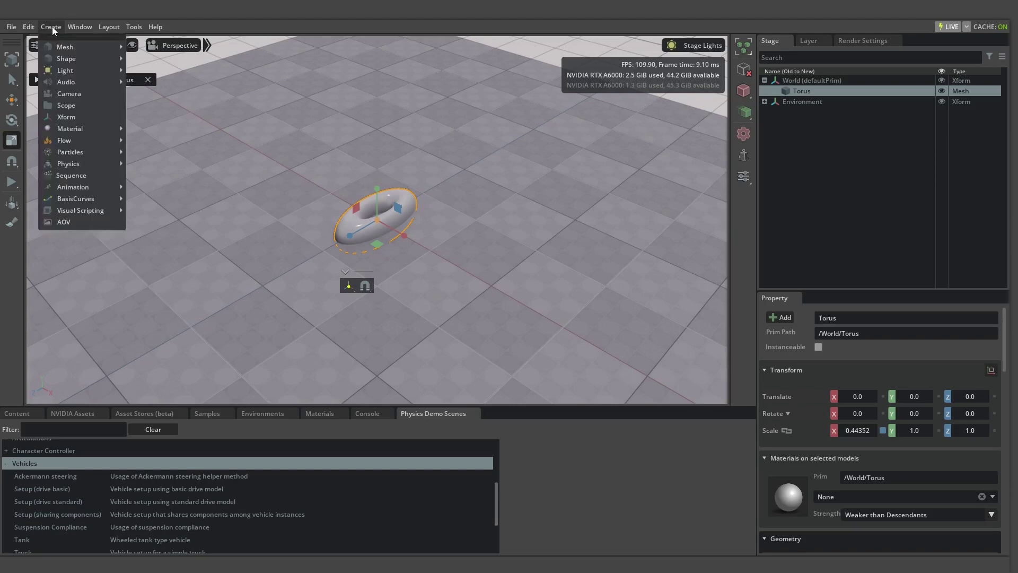
pyautogui.moveTo(71, 62)
pyautogui.moveTo(121, 48)
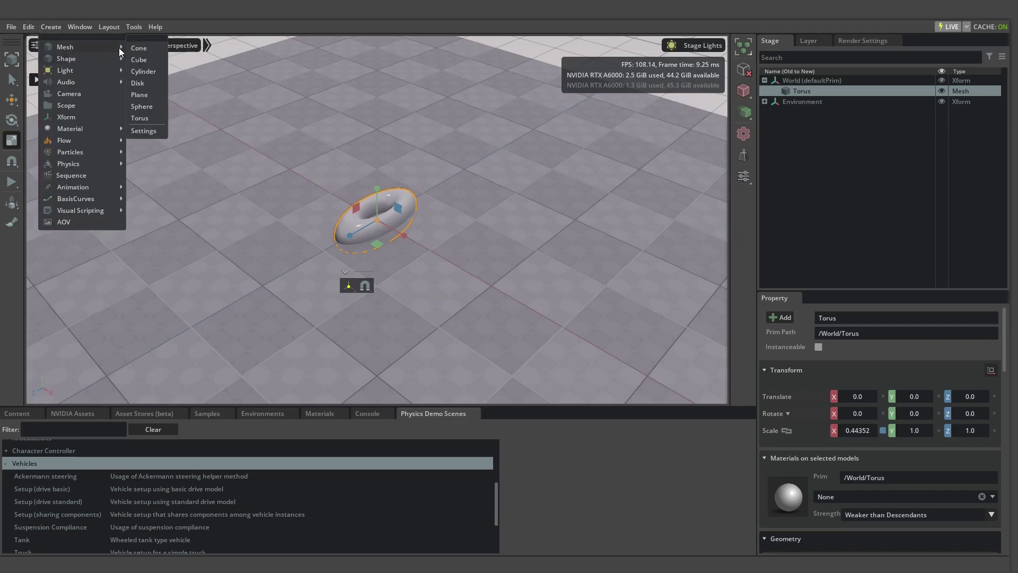
pyautogui.click(150, 107)
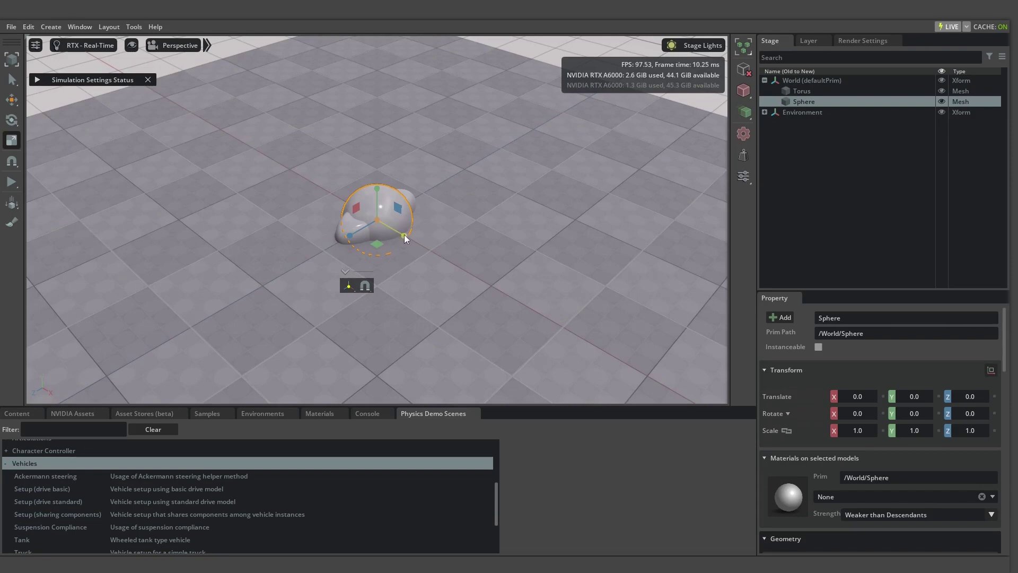
pyautogui.moveTo(404, 235); pyautogui.dragTo(392, 225)
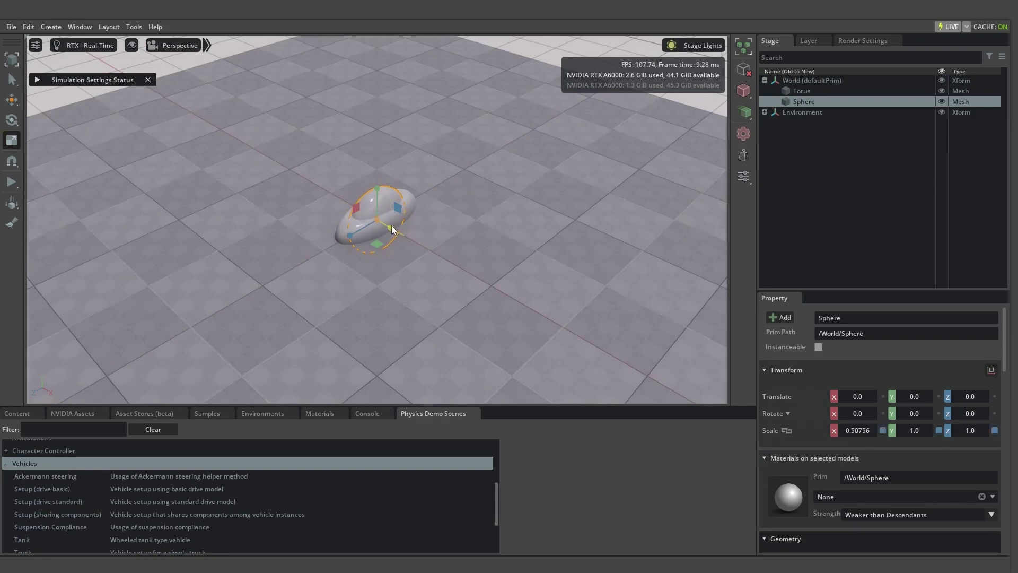
pyautogui.click(12, 99)
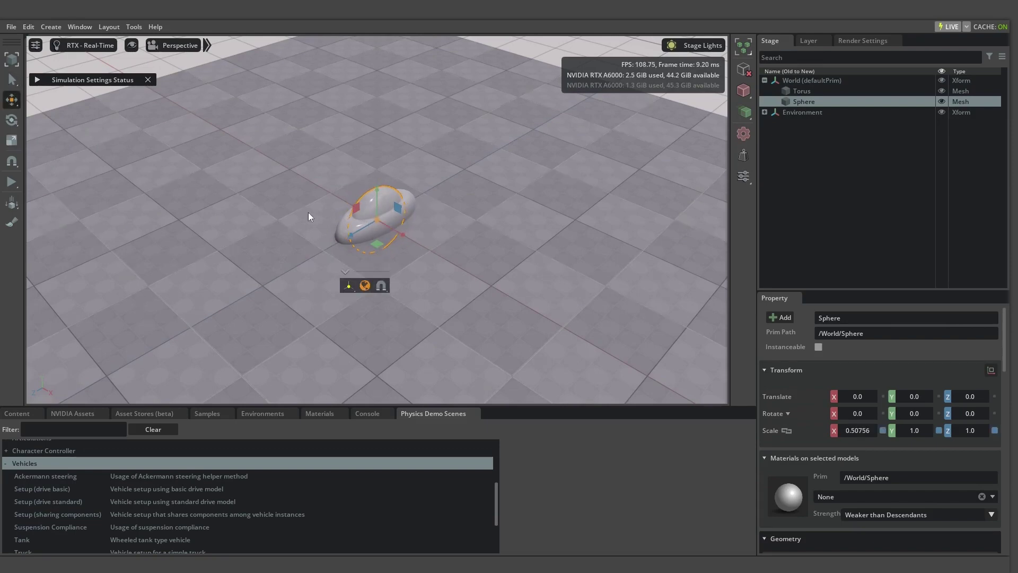
pyautogui.moveTo(354, 238); pyautogui.dragTo(337, 242)
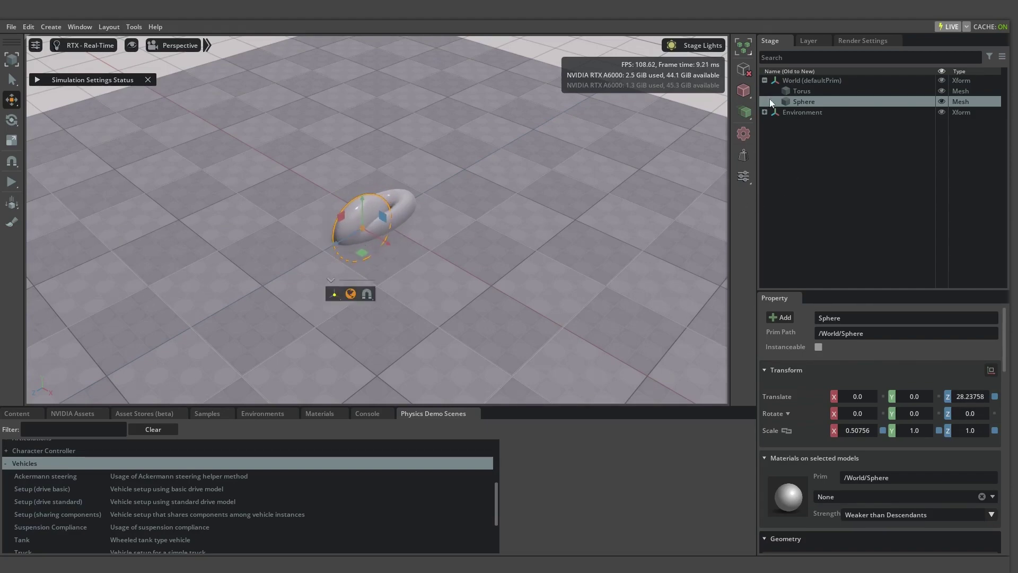
# - Add an empty Xform under World and rename it Chassis
pyautogui.rightClick(825, 148)
pyautogui.moveTo(863, 169)
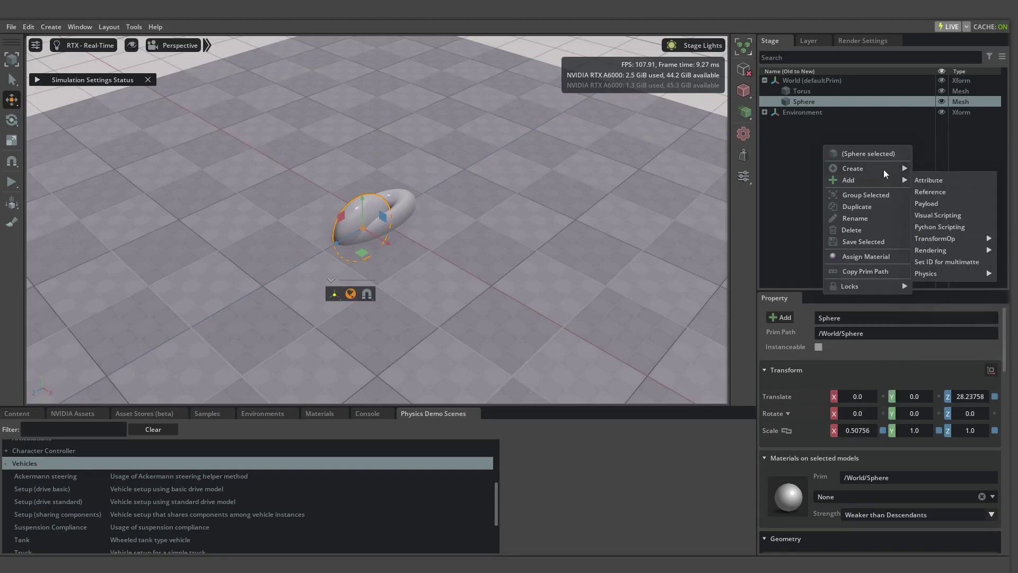
pyautogui.moveTo(943, 184)
pyautogui.click(951, 235)
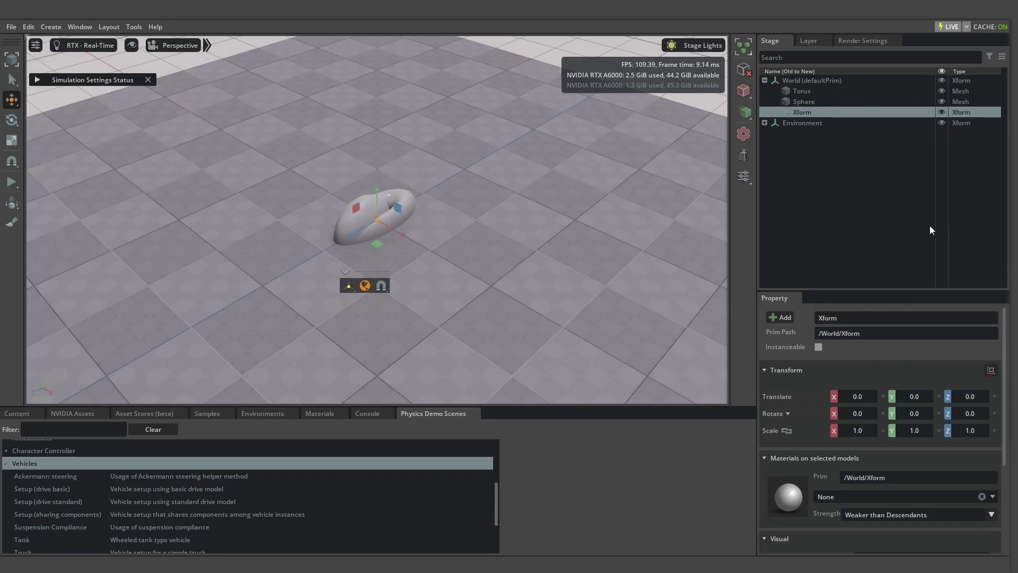
pyautogui.rightClick(804, 112)
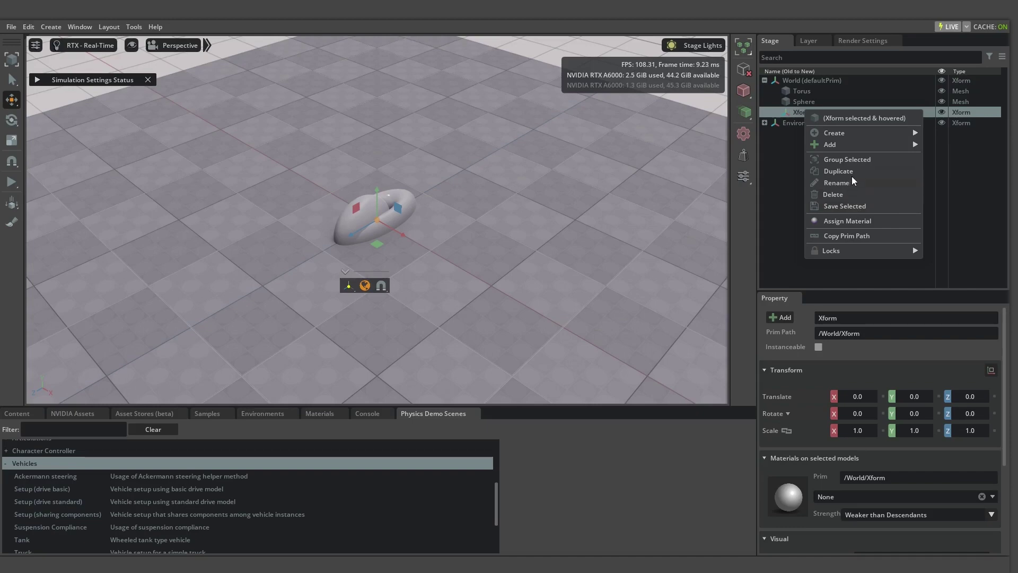
pyautogui.click(853, 184)
pyautogui.press('BackSpace')
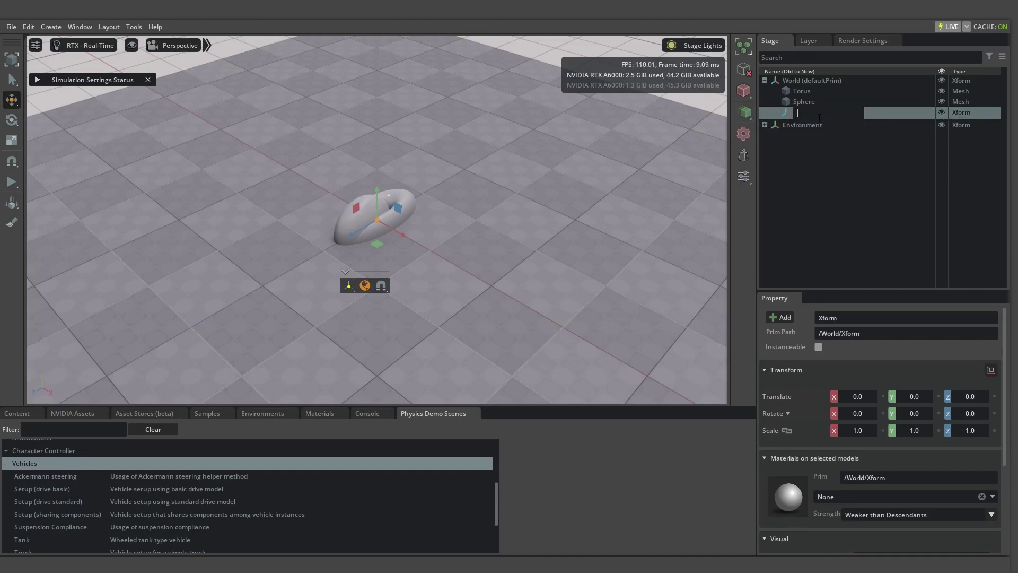
pyautogui.write('hassisC')
pyautogui.press('Return')
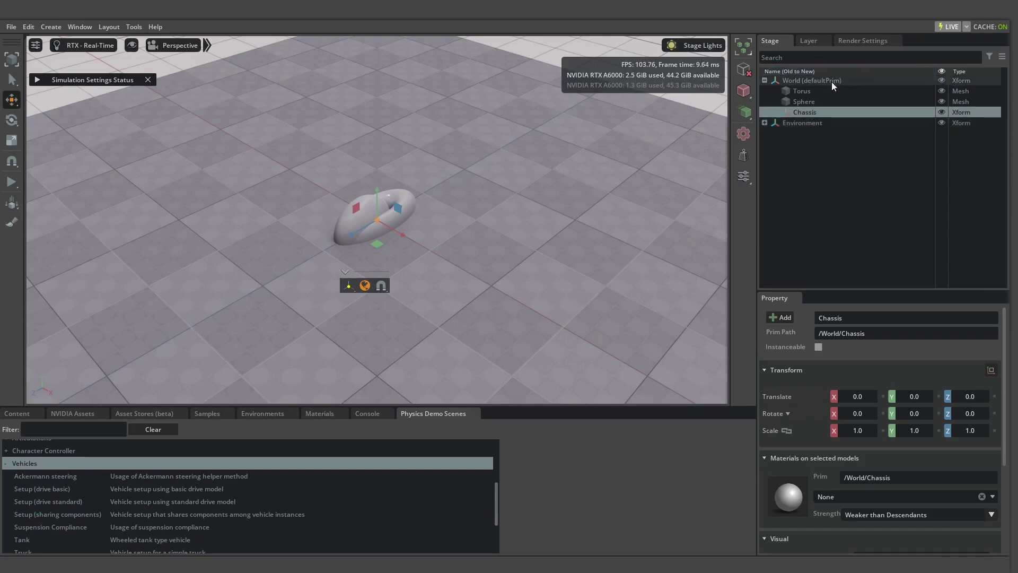
# - Parent the Torus and Sphere beneath the Chassis Xform
pyautogui.click(826, 89)
pyautogui.keyDown('shift'); pyautogui.click(825, 102); pyautogui.keyUp('shift')
pyautogui.moveTo(825, 100); pyautogui.dragTo(804, 111)
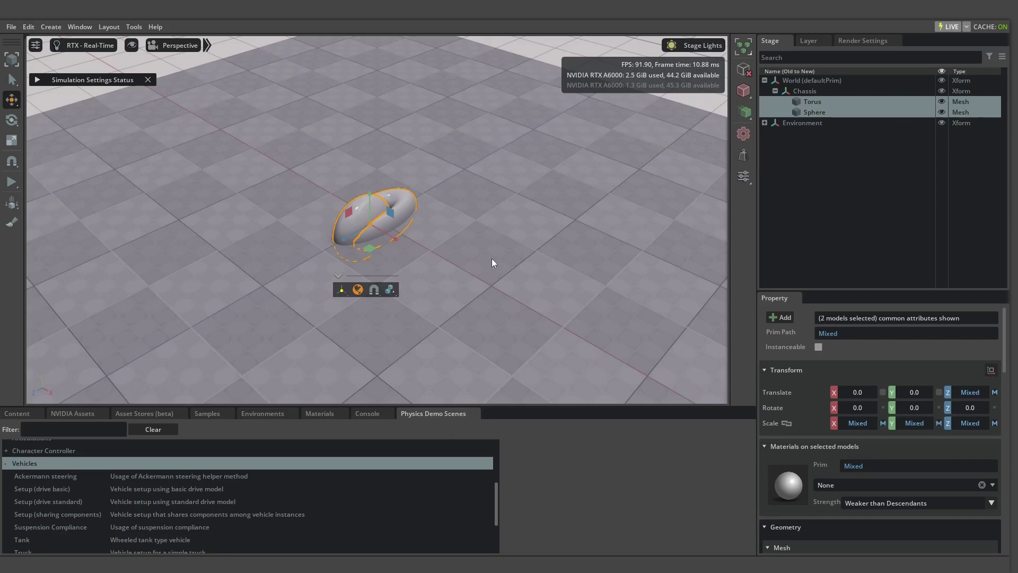
# - Raise the Chassis group to Y 101.1481 and orbit the view around it
pyautogui.click(822, 92)
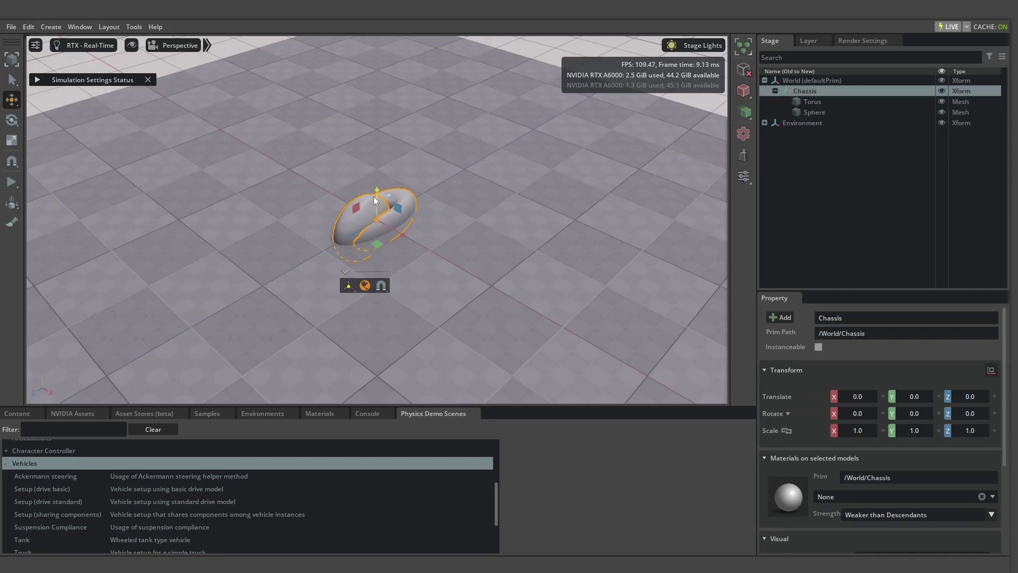
pyautogui.moveTo(375, 200); pyautogui.dragTo(378, 127)
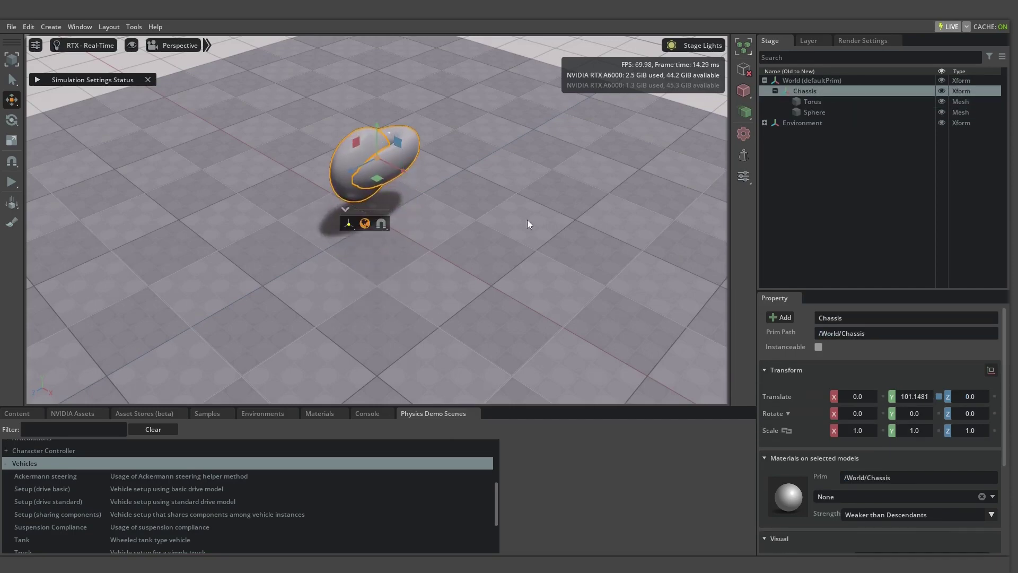
pyautogui.keyDown('alt'); pyautogui.moveTo(527, 220); pyautogui.dragTo(502, 225); pyautogui.keyUp('alt')
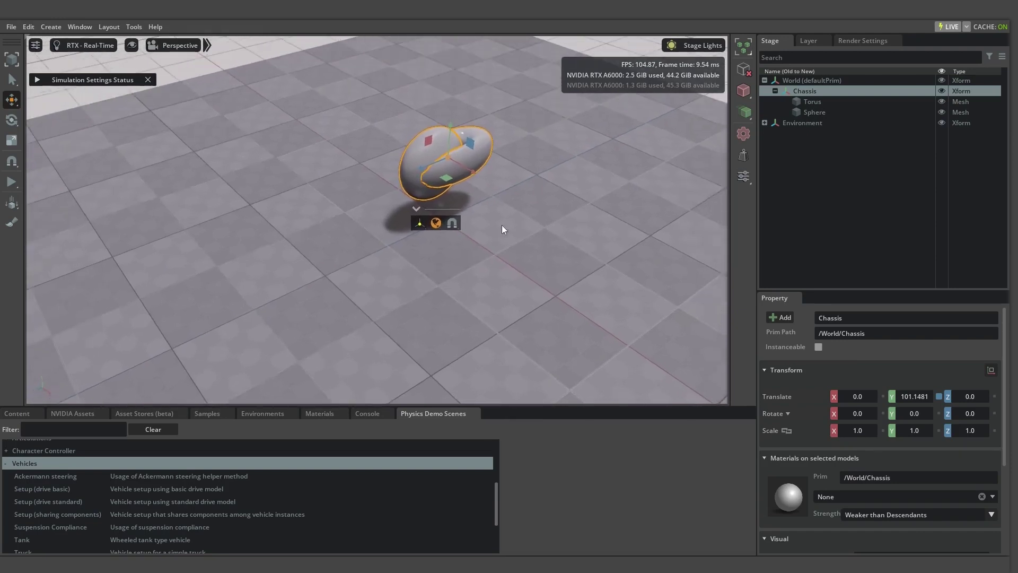
pyautogui.moveTo(502, 225); pyautogui.dragTo(419, 190, button='right')
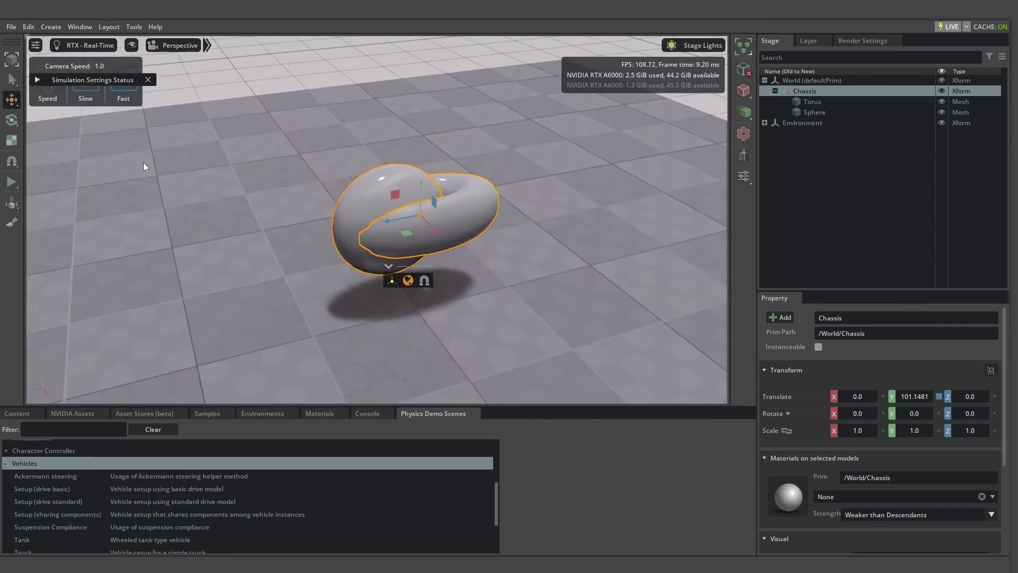
# - Flatten the sphere along Y and tilt it around X, placing it at Y 16.98709, Z 24.69176
pyautogui.click(814, 113)
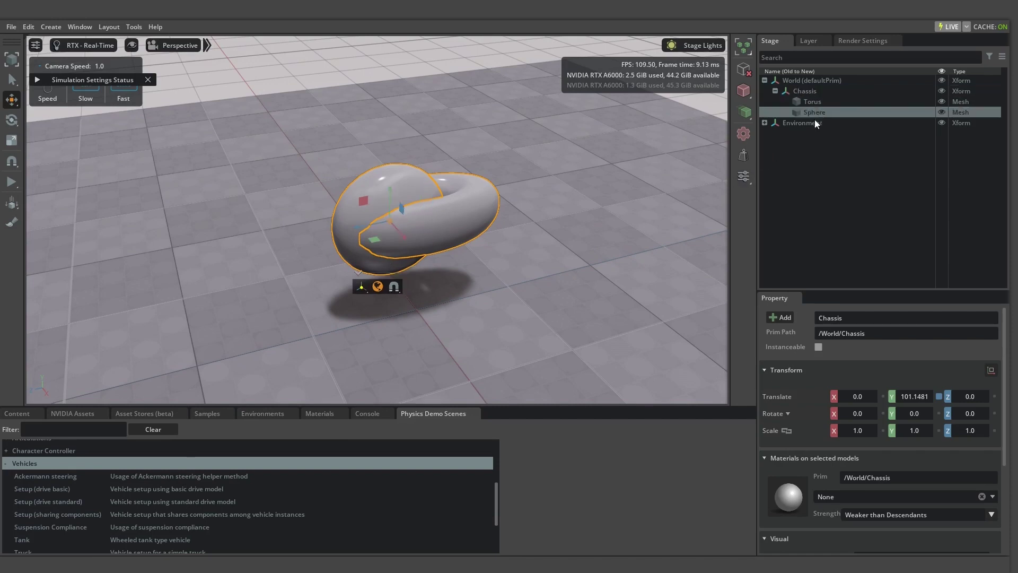
pyautogui.click(10, 138)
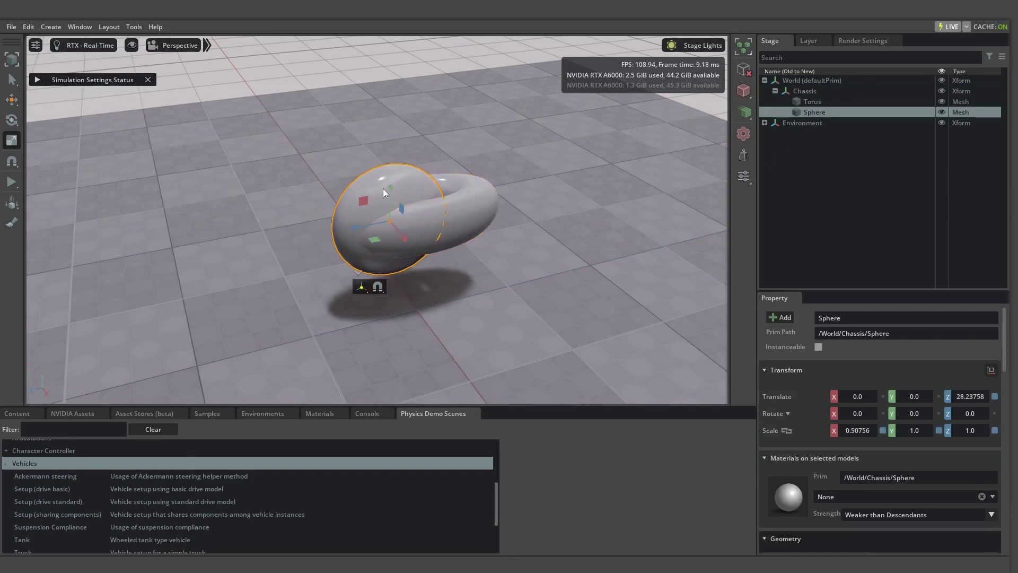
pyautogui.moveTo(390, 189); pyautogui.dragTo(357, 208)
pyautogui.click(11, 120)
pyautogui.click(11, 100)
# - Reframe the view closer and select the Chassis group as the vehicle body
pyautogui.click(581, 258)
pyautogui.moveTo(581, 258)
pyautogui.keyDown('alt'); pyautogui.mouseDown()
pyautogui.moveTo(570, 245)
pyautogui.moveTo(556, 254)
pyautogui.moveTo(579, 264)
pyautogui.mouseUp(); pyautogui.keyUp('alt')
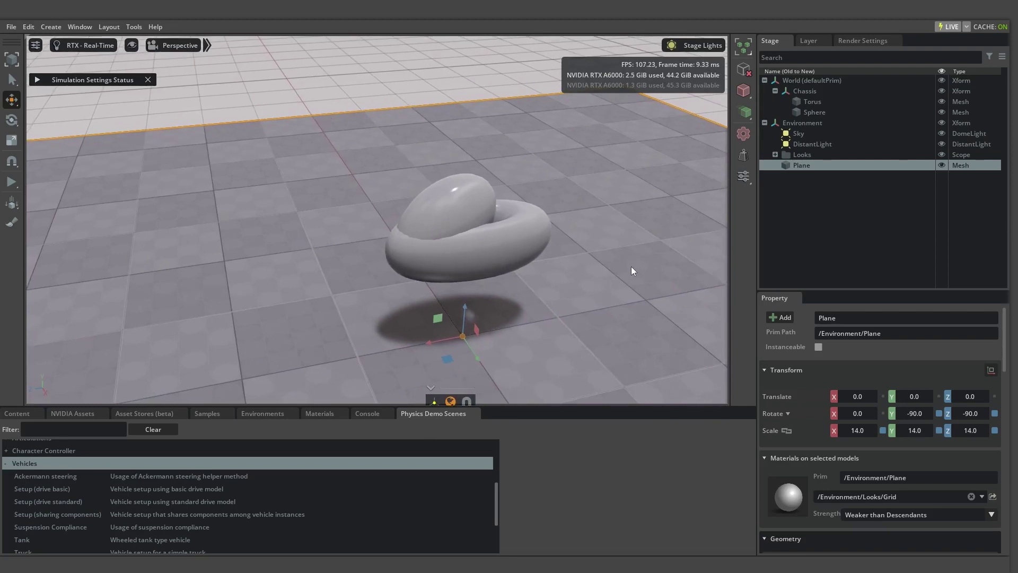
pyautogui.click(796, 92)
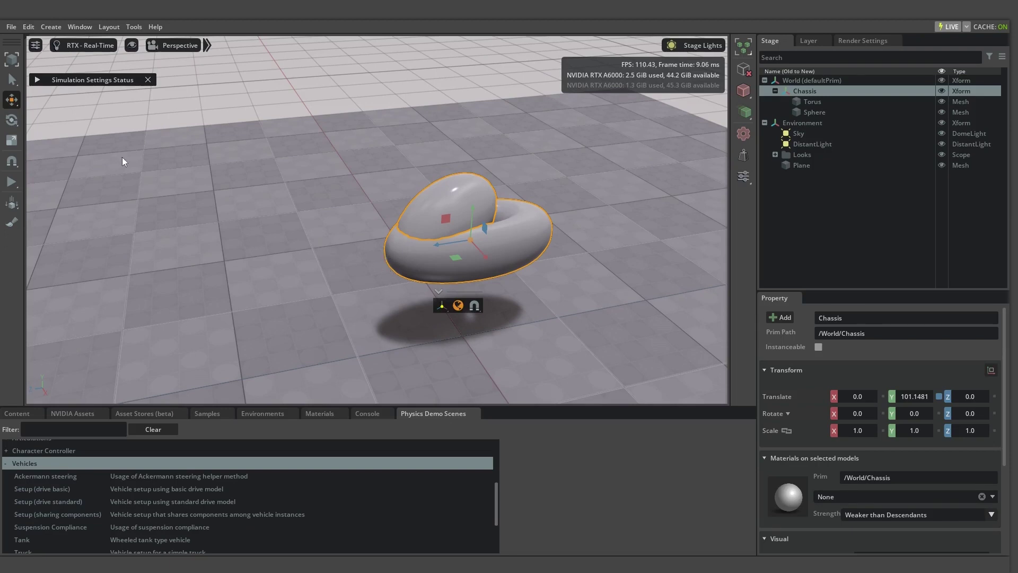
# - Launch the PhysX Vehicle Wizard and scan the chassis to size its box at length 160.00452
pyautogui.click(50, 26)
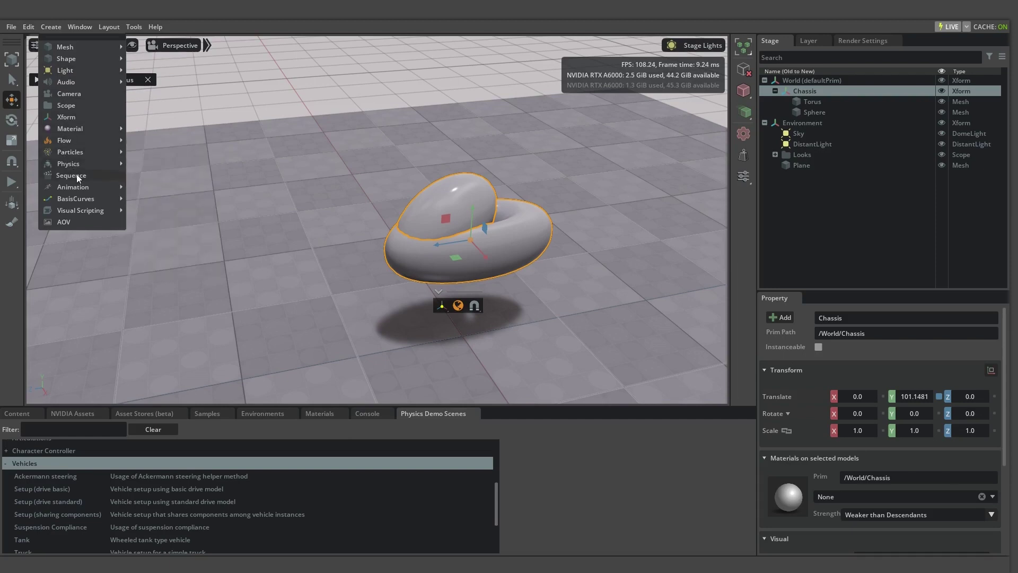
pyautogui.moveTo(79, 165)
pyautogui.click(148, 235)
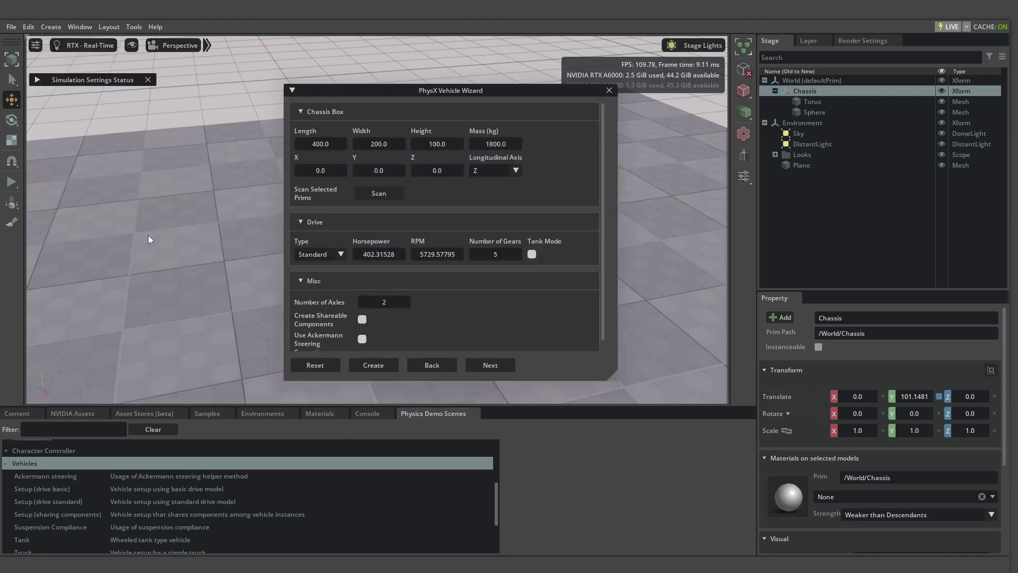
pyautogui.moveTo(431, 91); pyautogui.dragTo(706, 162)
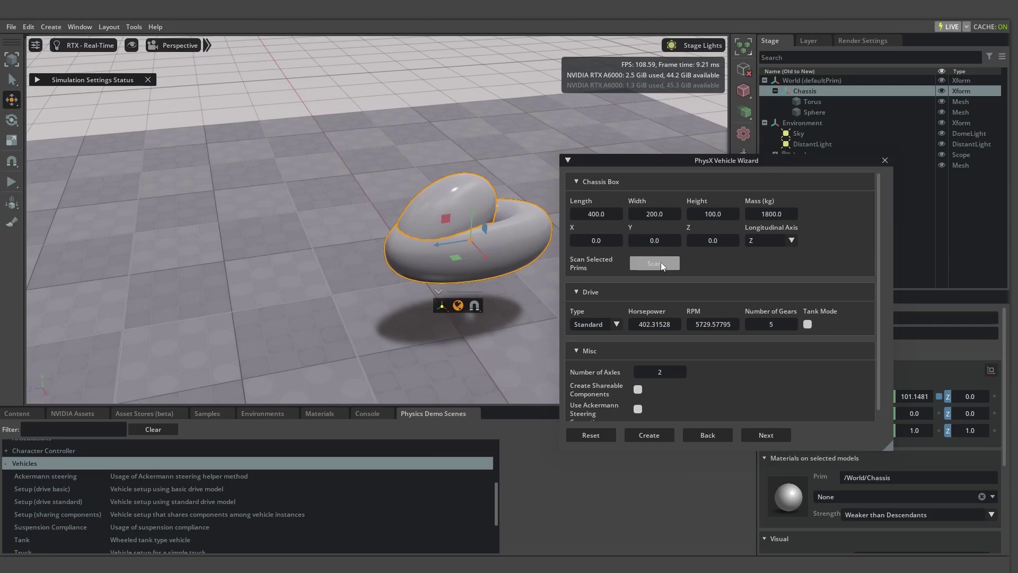
pyautogui.click(644, 262)
pyautogui.click(655, 264)
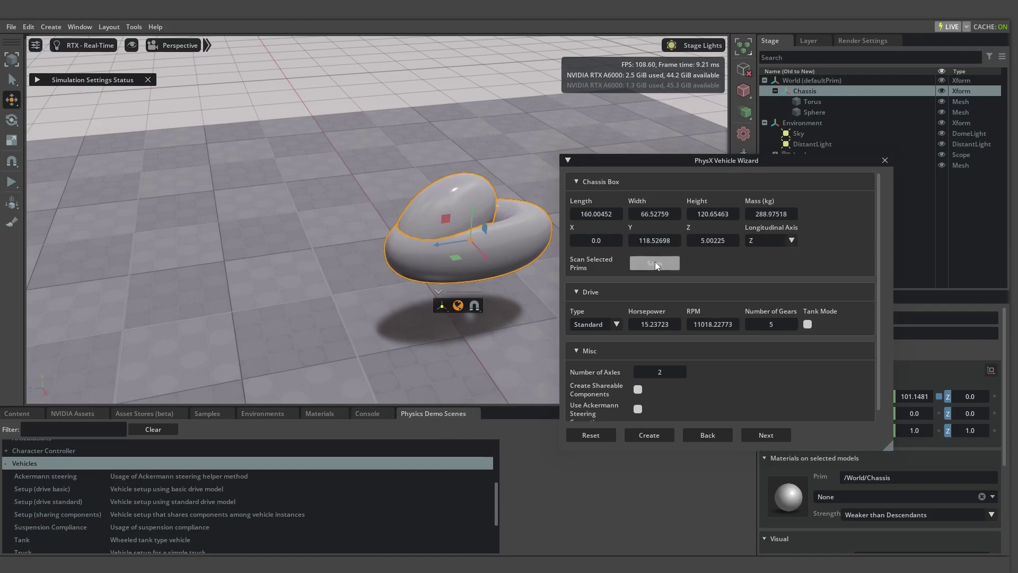
pyautogui.scroll(-1, 765, 369)
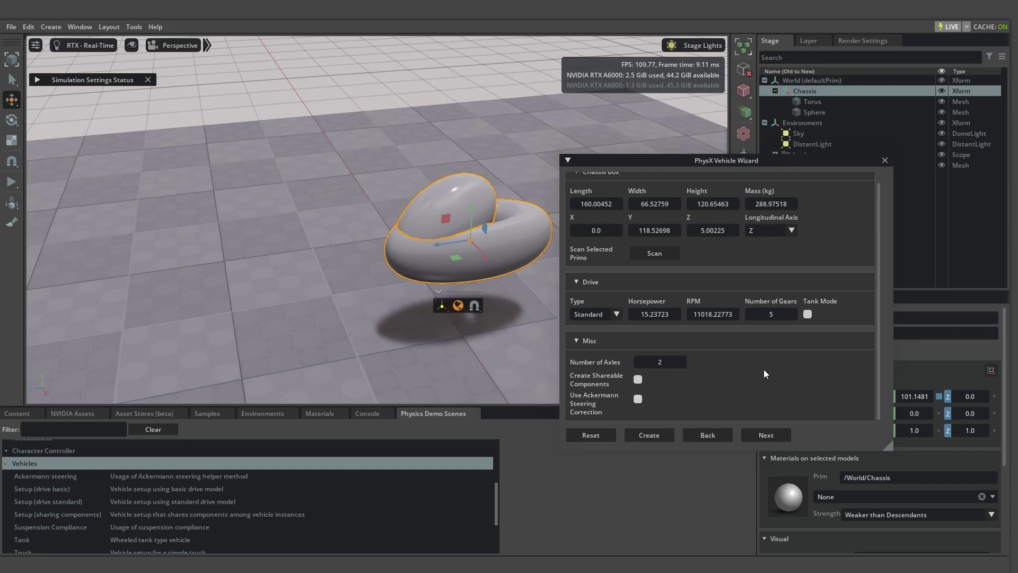
# - Accept the default axle and wheel settings and read through the wizard's Next Steps page
pyautogui.click(764, 430)
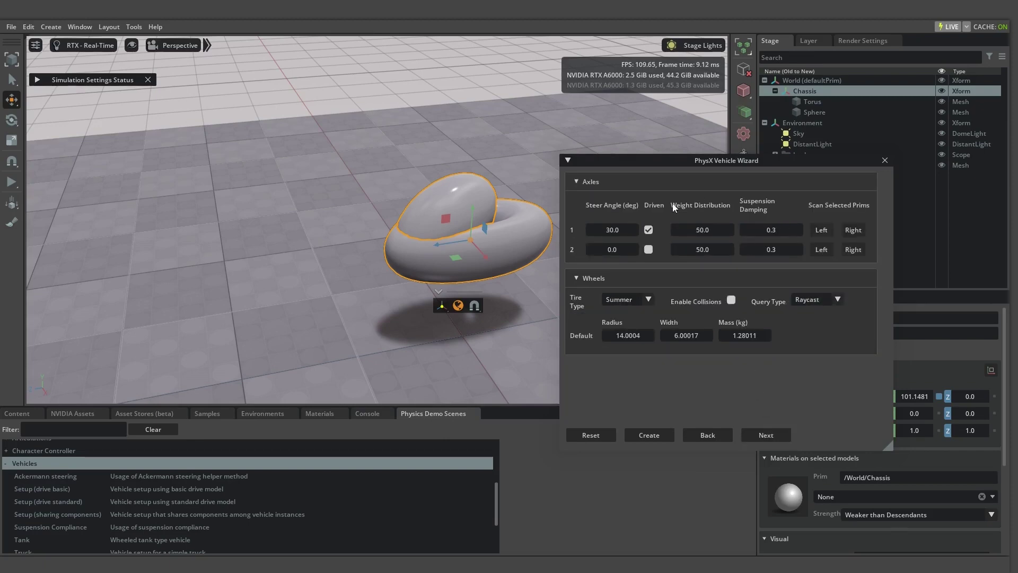
pyautogui.click(773, 433)
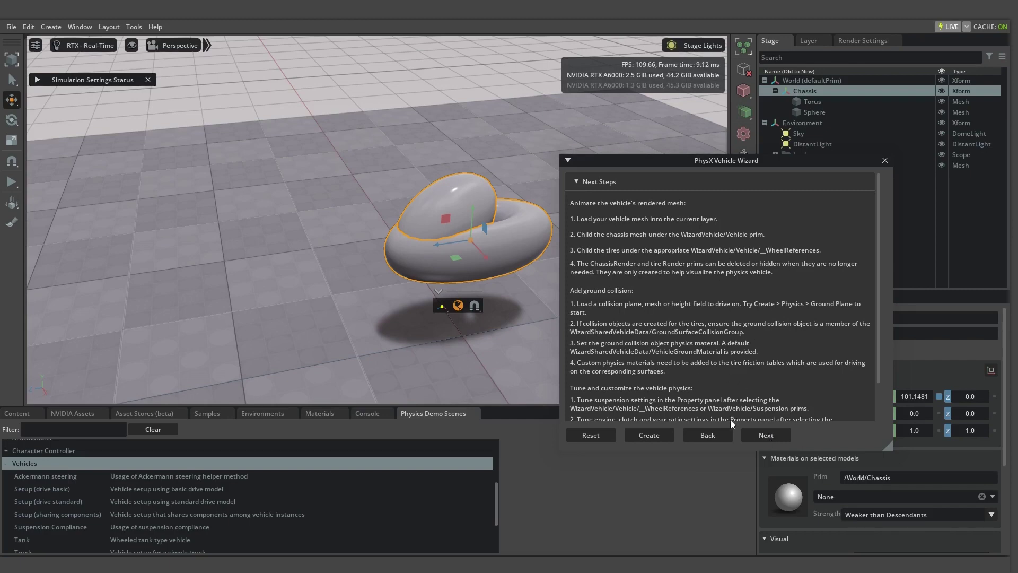
pyautogui.scroll(-2, 701, 369)
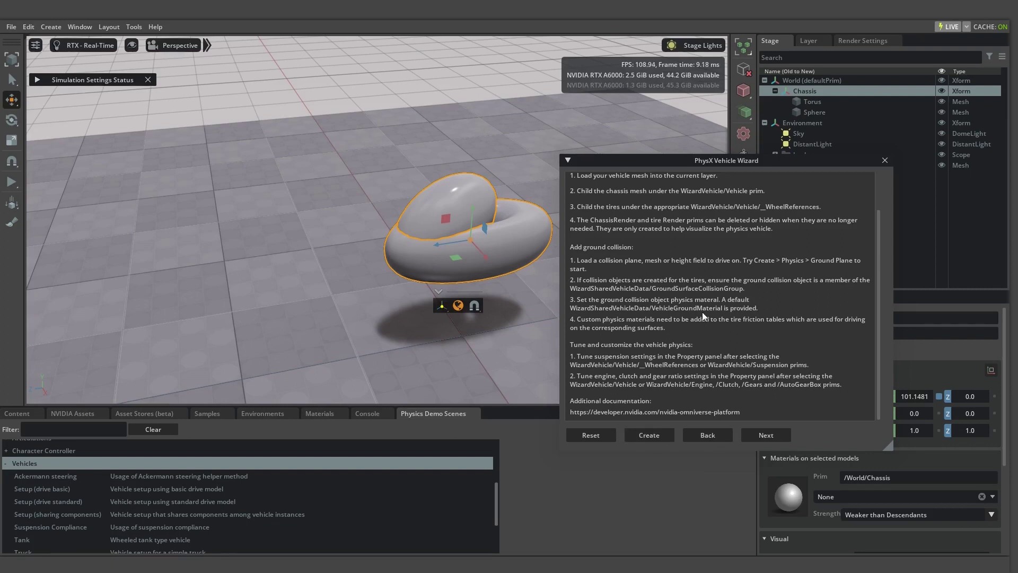
# - Build WizardVehicle1 from the wizard and hide its ChassisRender placeholder box
pyautogui.click(659, 434)
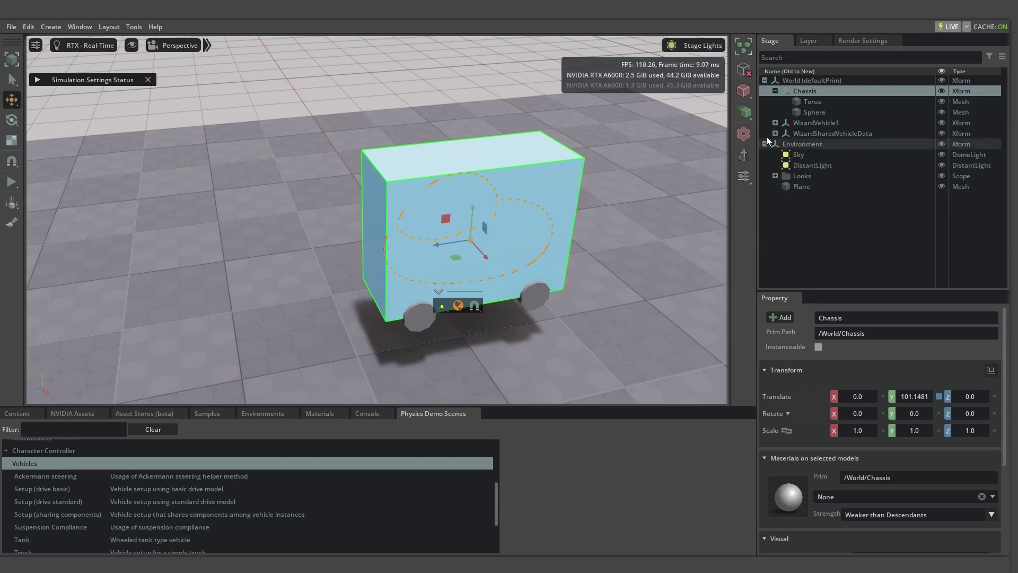
pyautogui.click(776, 123)
pyautogui.click(785, 133)
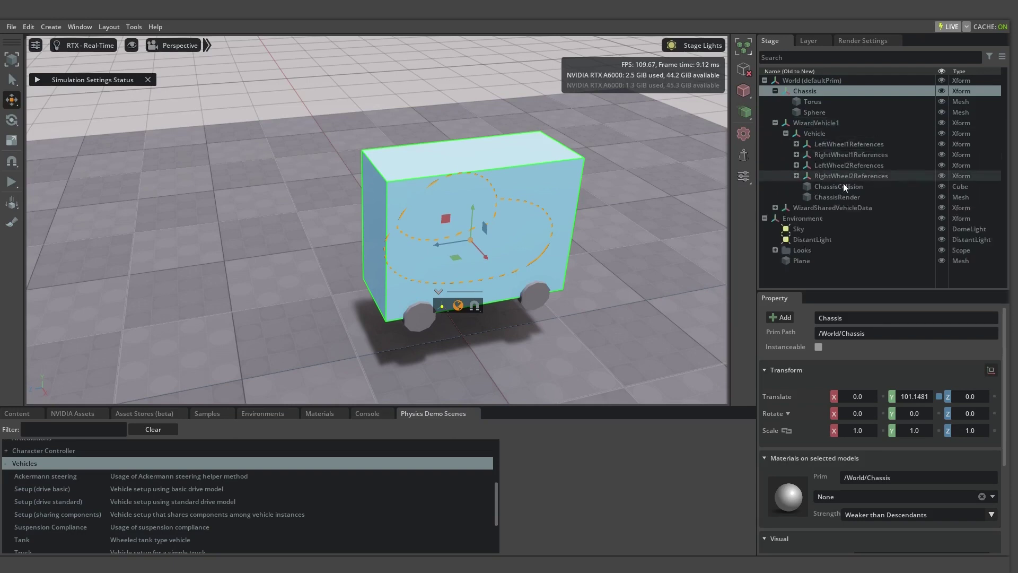
pyautogui.click(853, 197)
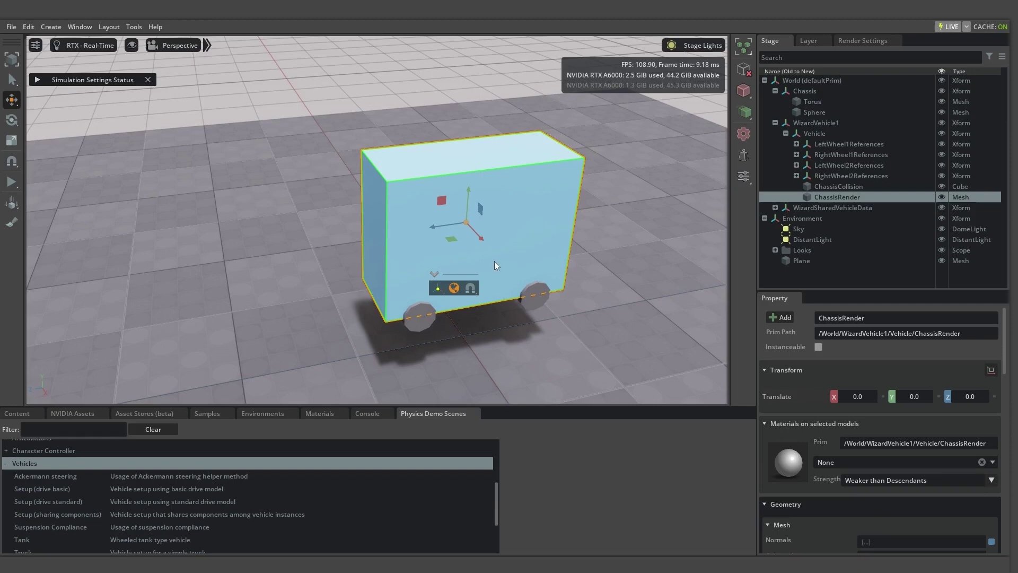
pyautogui.click(942, 197)
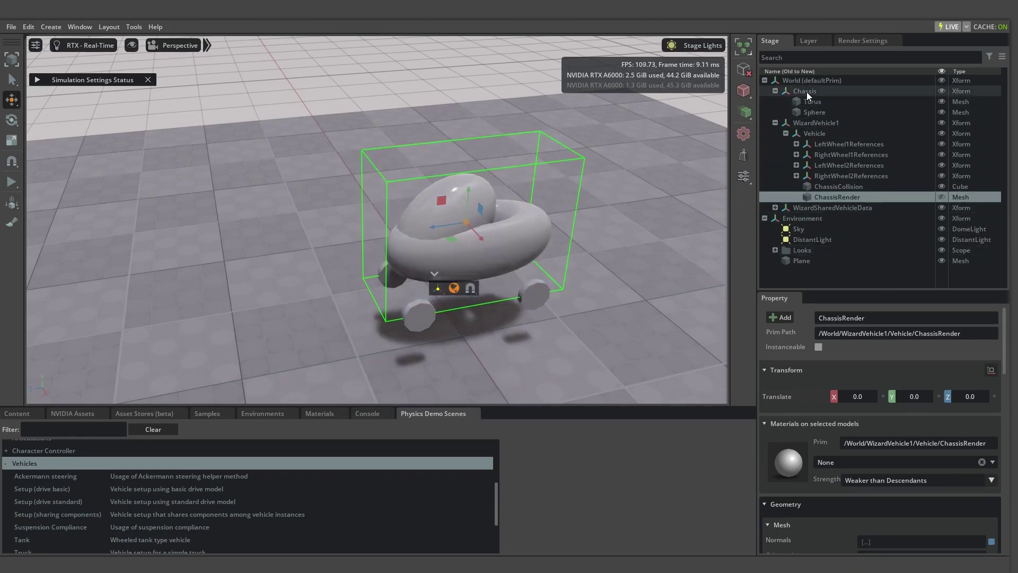
# - Move Chassis under WizardVehicle1's Vehicle, lower it to Y -42.34308, and select ChassisCollision
pyautogui.moveTo(807, 90); pyautogui.dragTo(820, 133)
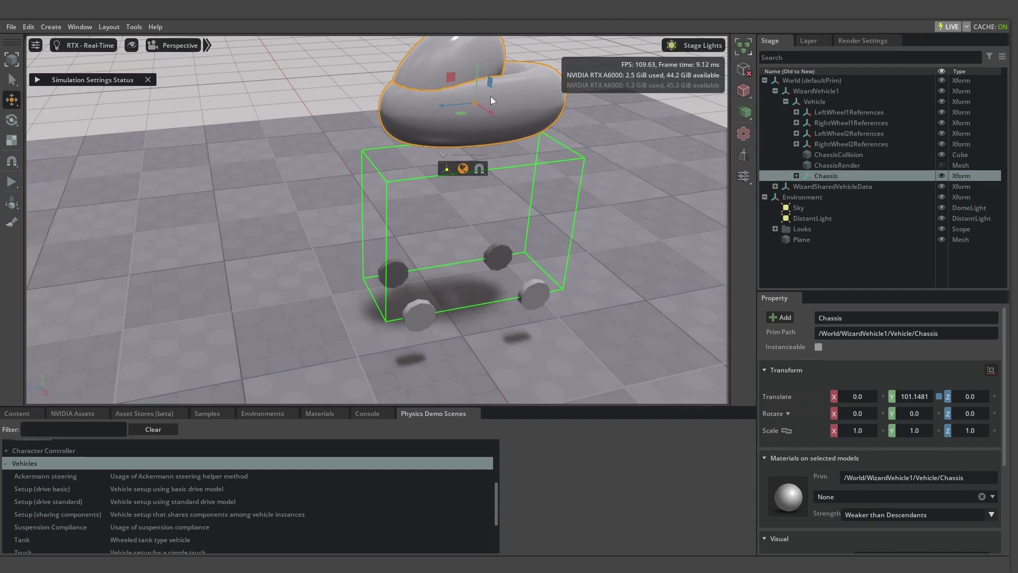
pyautogui.moveTo(478, 71); pyautogui.dragTo(479, 242)
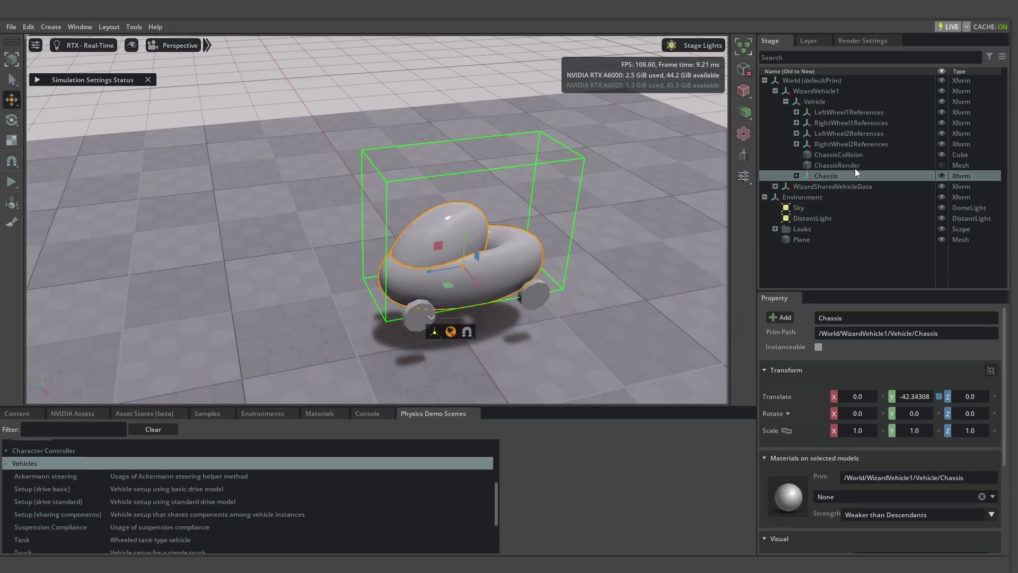
pyautogui.click(849, 155)
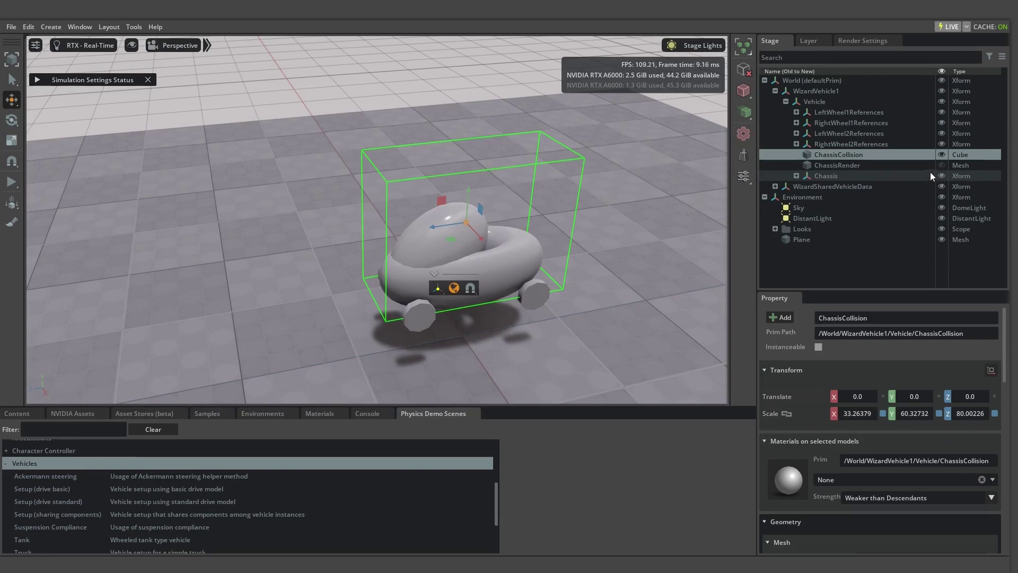
# - Make the ground Plane a static collider and start the physics simulation
pyautogui.click(146, 245)
pyautogui.click(744, 91)
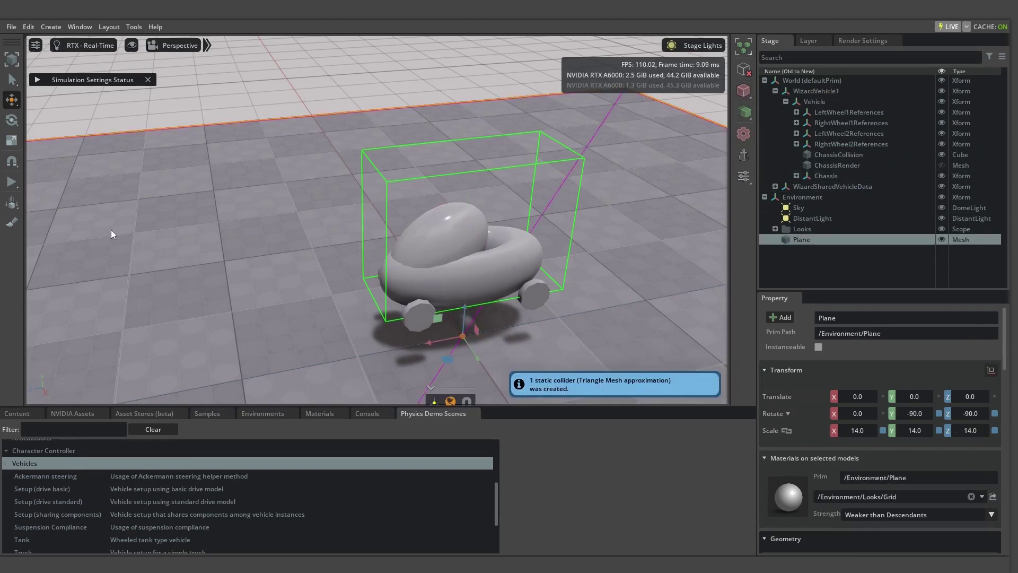
pyautogui.click(12, 182)
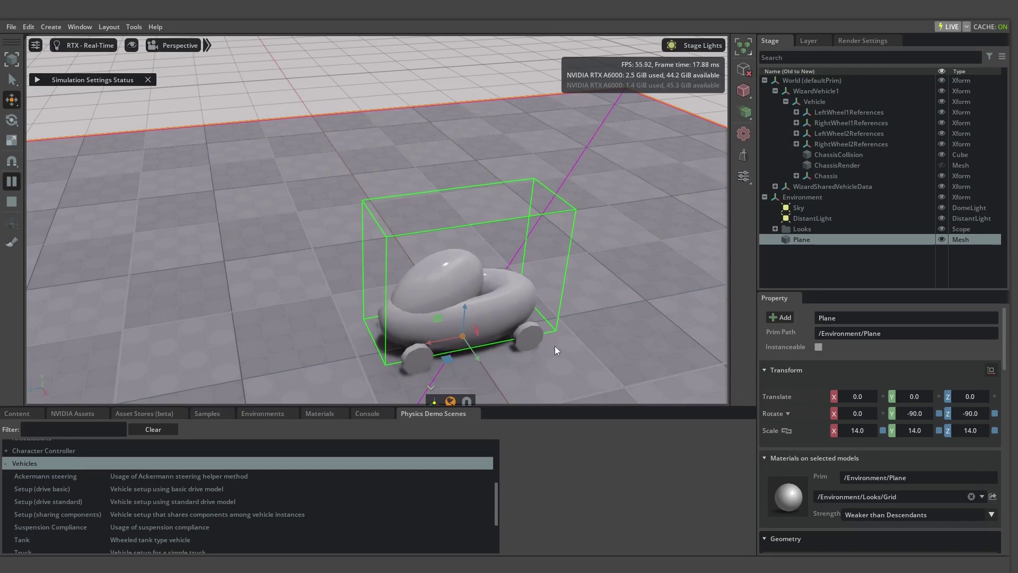
# - Drive the torus-bodied vehicle around the ground plane during the simulation
pyautogui.click(555, 346)
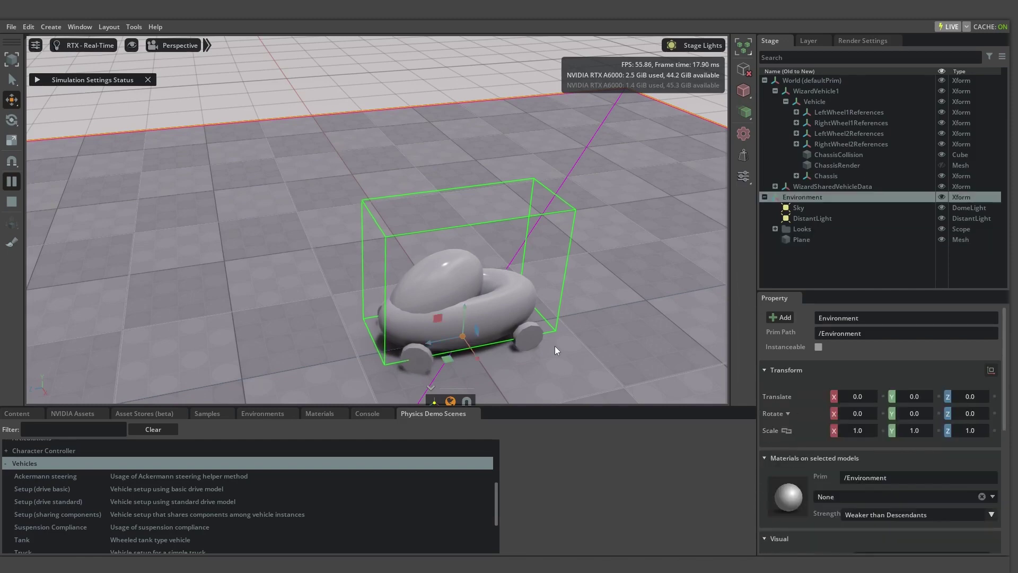
pyautogui.click(554, 346)
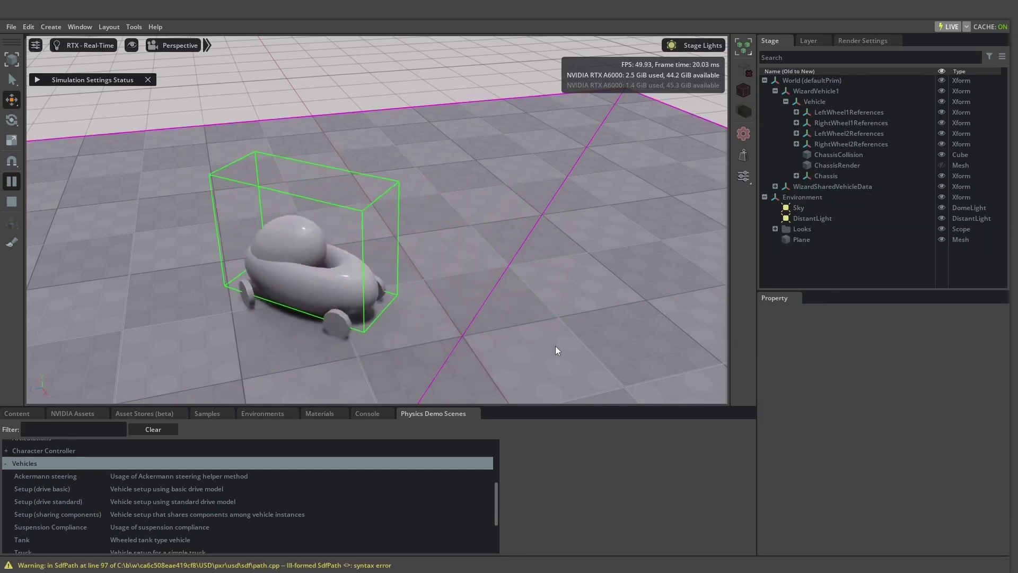
pyautogui.click(556, 346)
pyautogui.click(555, 346)
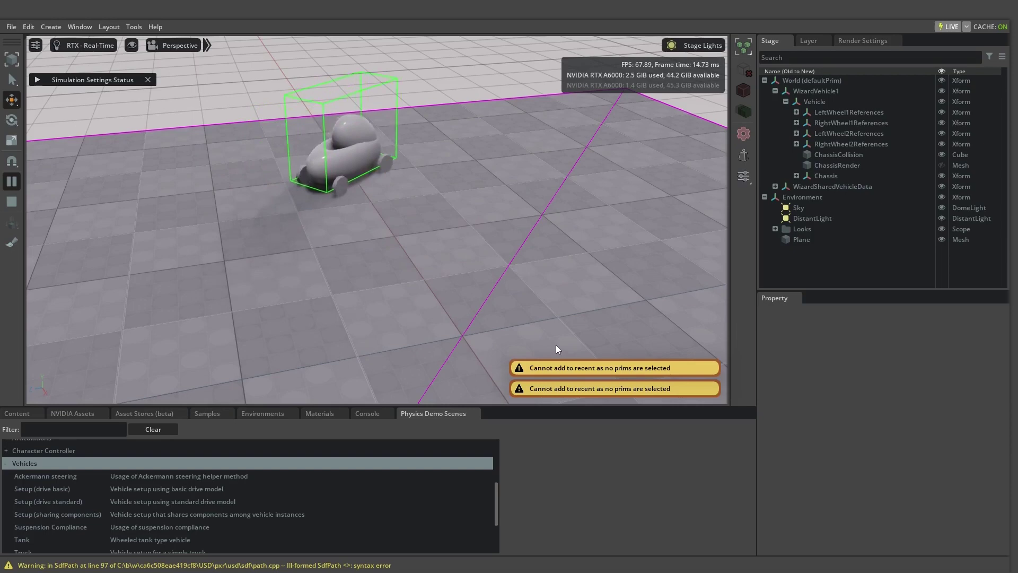
pyautogui.click(556, 346)
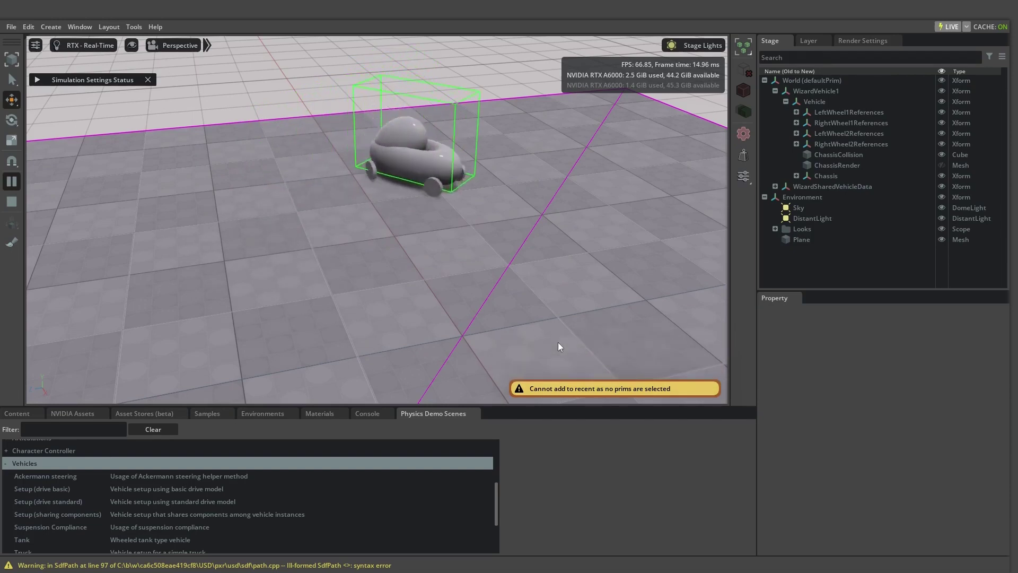
pyautogui.click(559, 342)
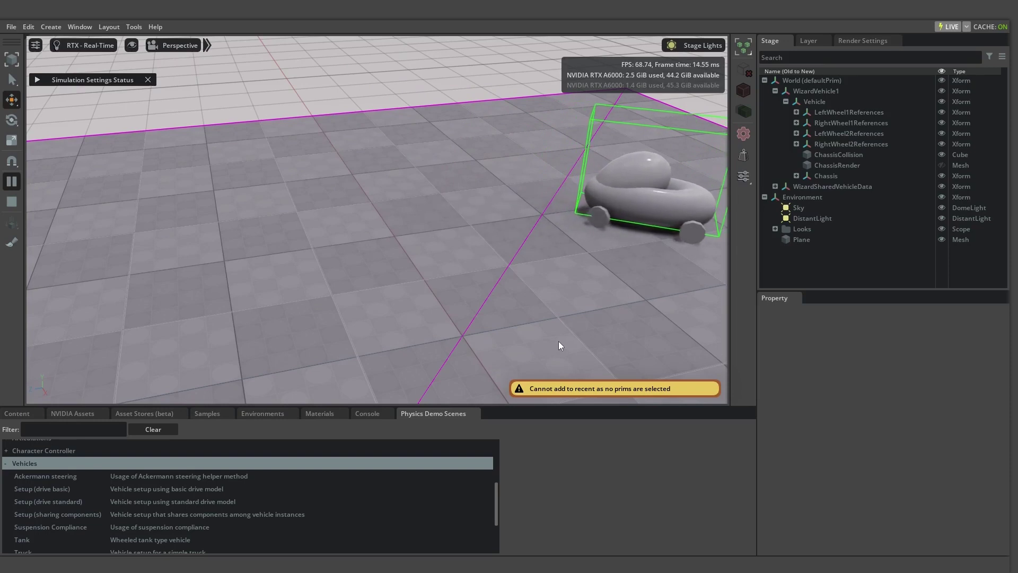
pyautogui.click(560, 345)
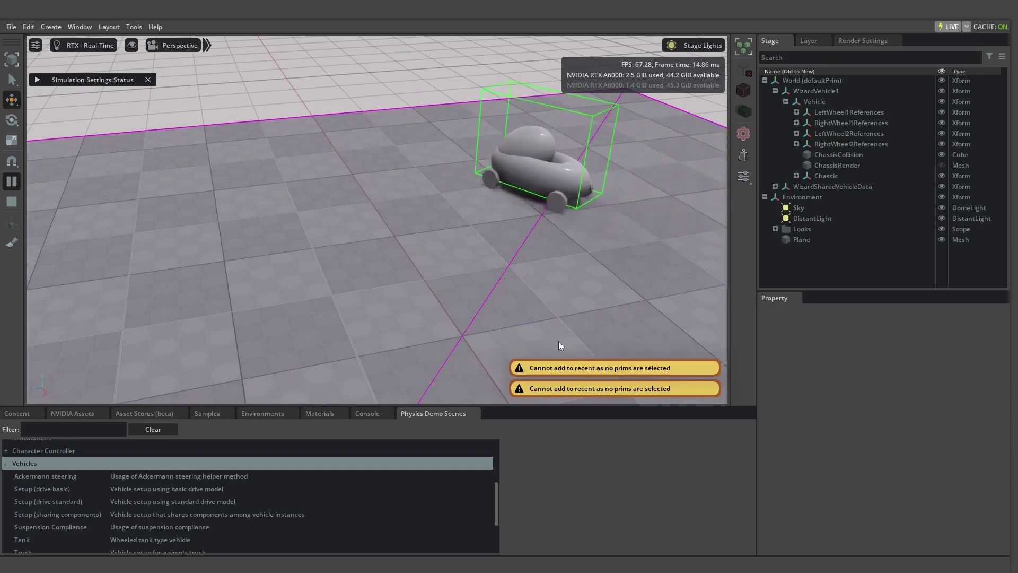